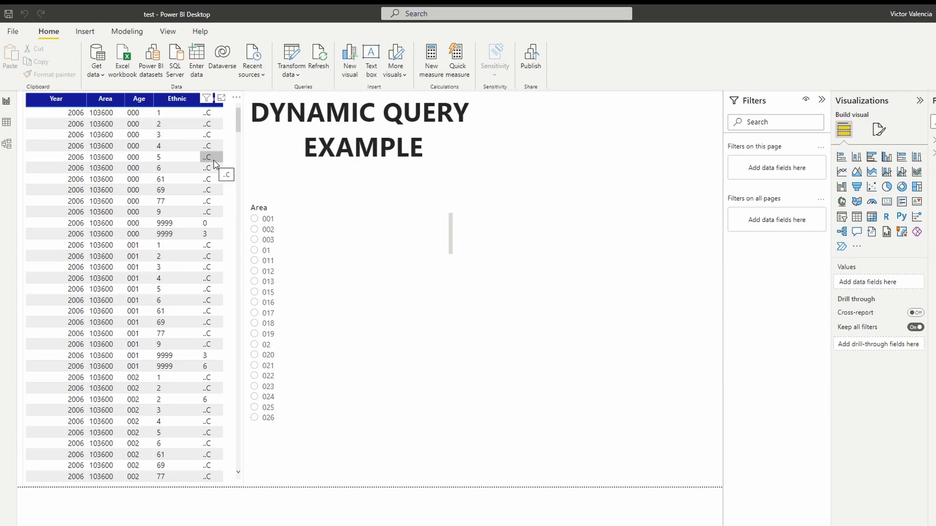
# Step: Open Power Query Editor, check AreaParam's value, then view the Data query's M code in Advanced Editor
pyautogui.click(295, 78)
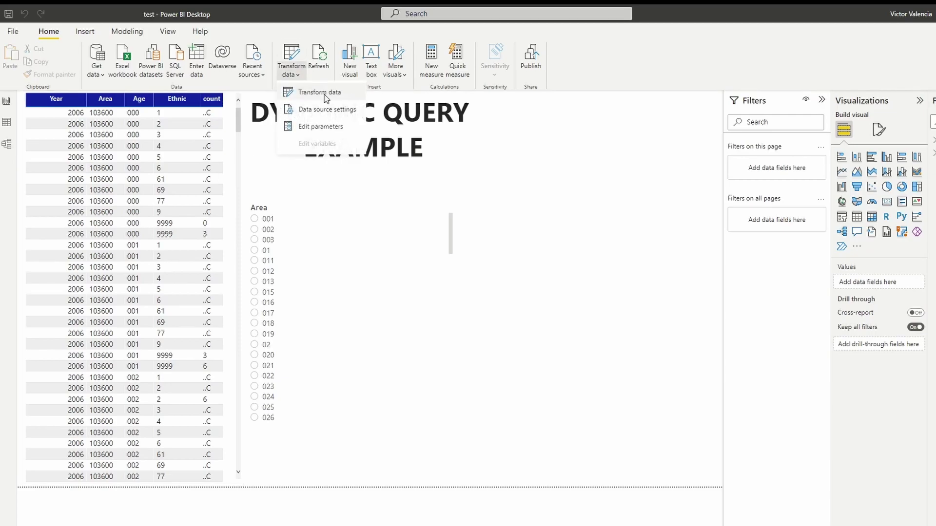
pyautogui.click(327, 93)
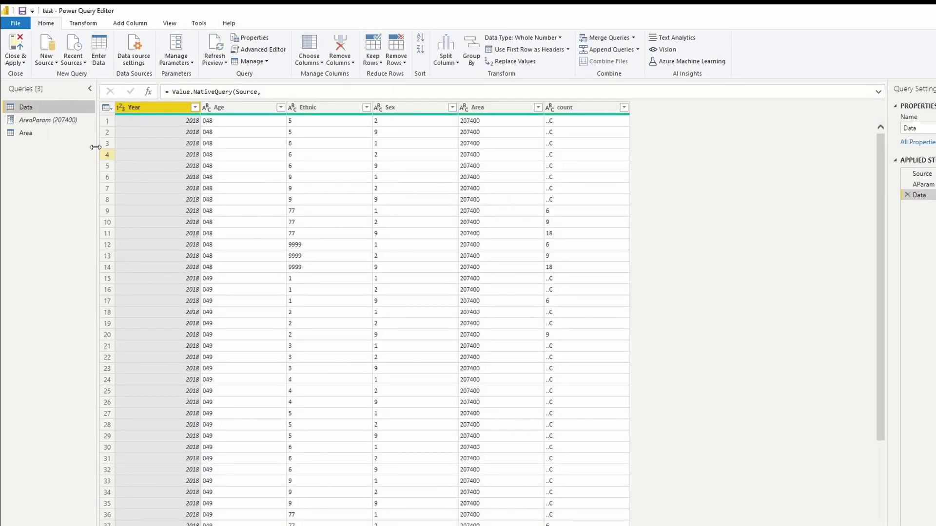
pyautogui.click(58, 125)
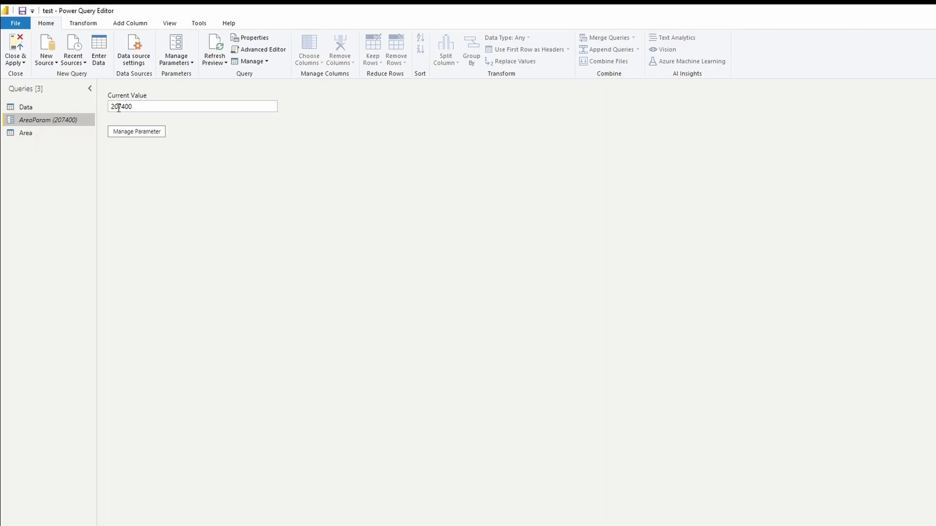
pyautogui.press('Up')
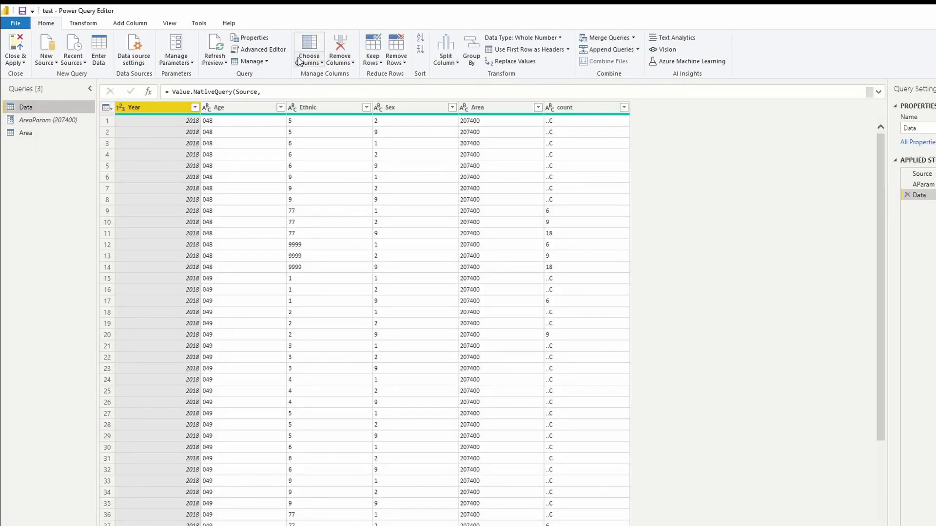
pyautogui.click(263, 49)
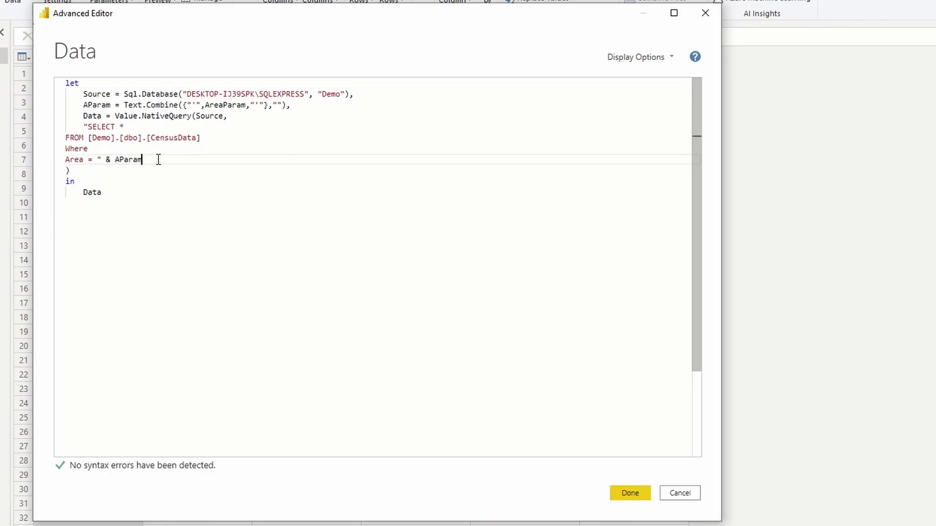
# Step: Highlight the native SQL, its FROM CensusData line and the AParam filter, then cancel the editor
pyautogui.moveTo(156, 159); pyautogui.dragTo(56, 131)
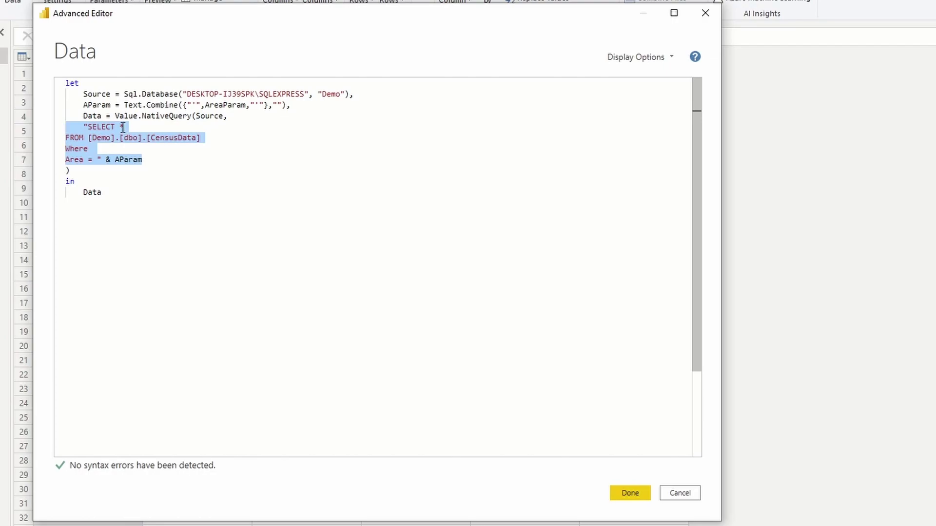
pyautogui.moveTo(224, 141); pyautogui.dragTo(71, 134)
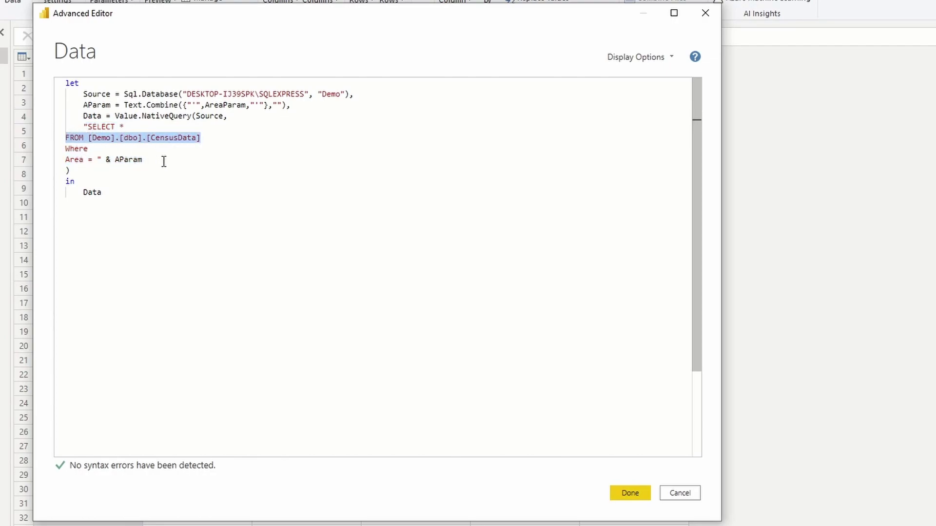
pyautogui.moveTo(163, 162); pyautogui.dragTo(123, 161)
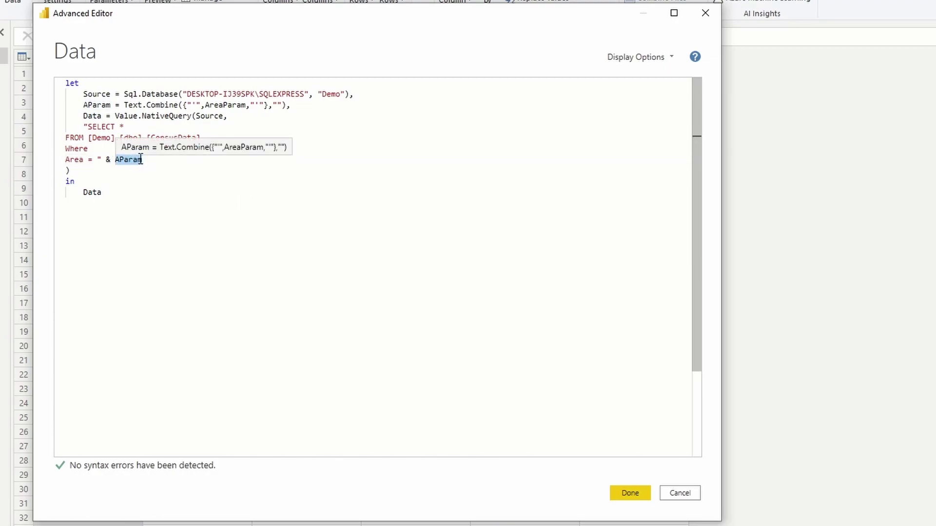
pyautogui.moveTo(72, 170); pyautogui.dragTo(57, 132)
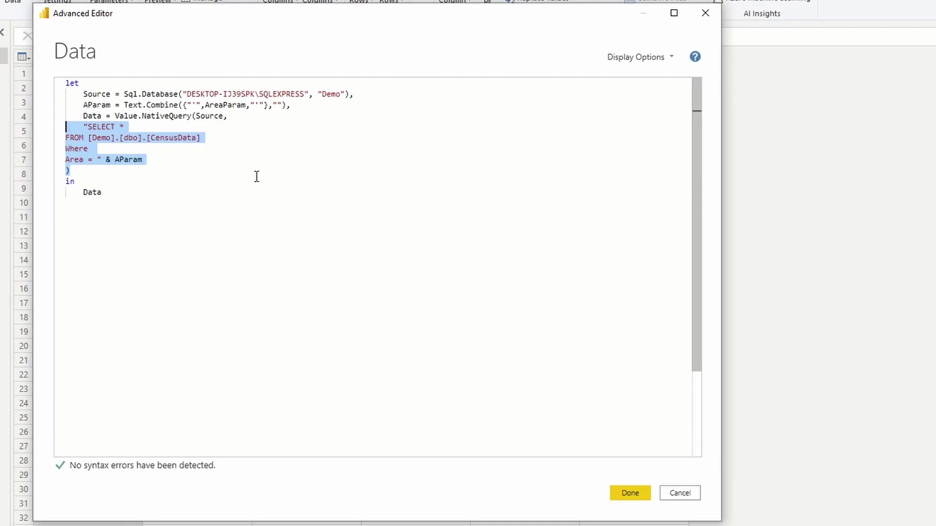
pyautogui.moveTo(209, 19); pyautogui.dragTo(344, 41)
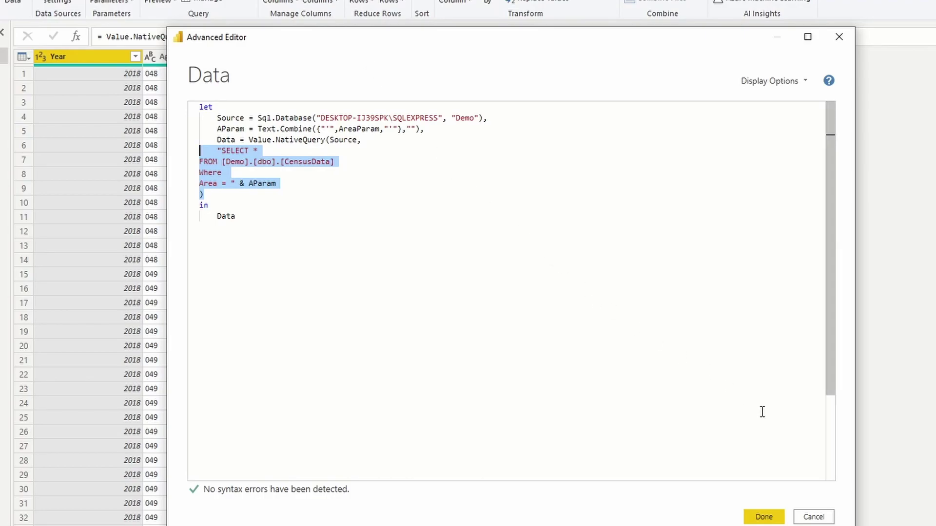
pyautogui.click(814, 516)
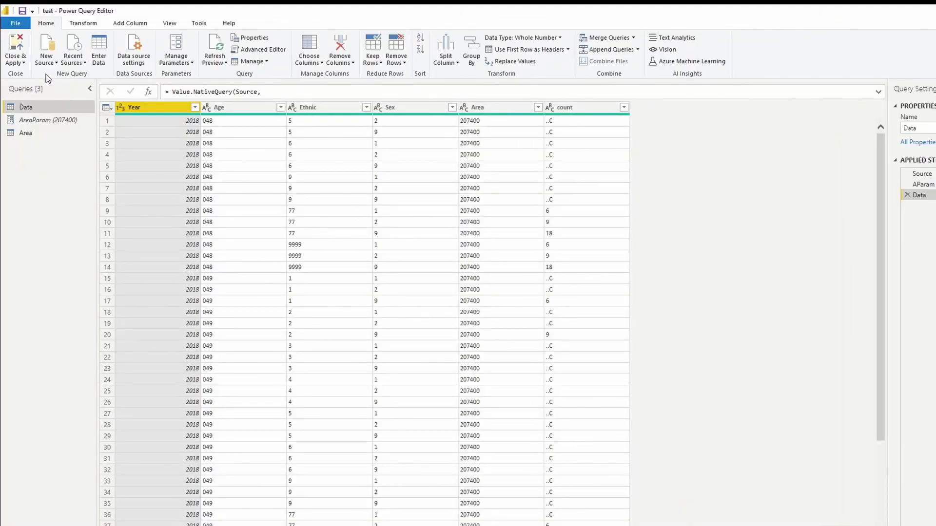
# Step: Close Power Query Editor, change AreaParam from 207400 to 003, and apply the pending changes
pyautogui.click(16, 63)
pyautogui.click(28, 98)
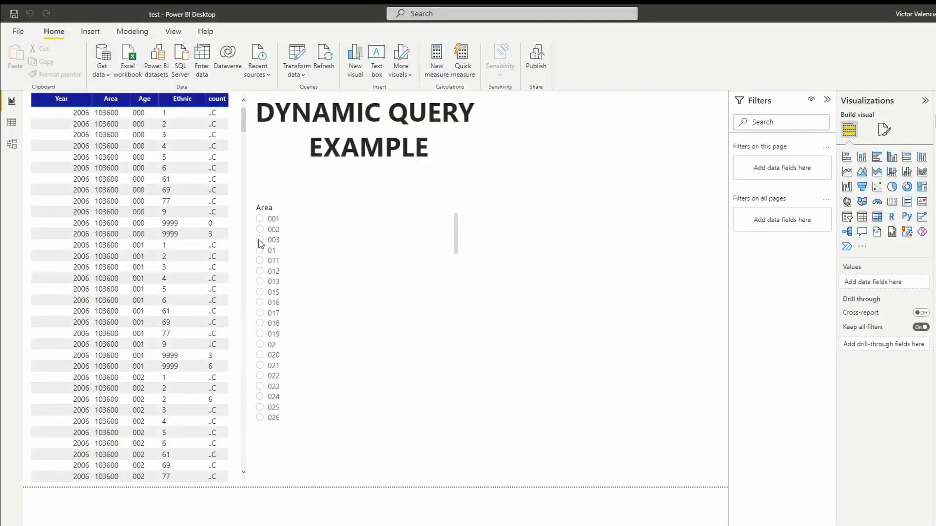
pyautogui.click(303, 84)
pyautogui.click(329, 125)
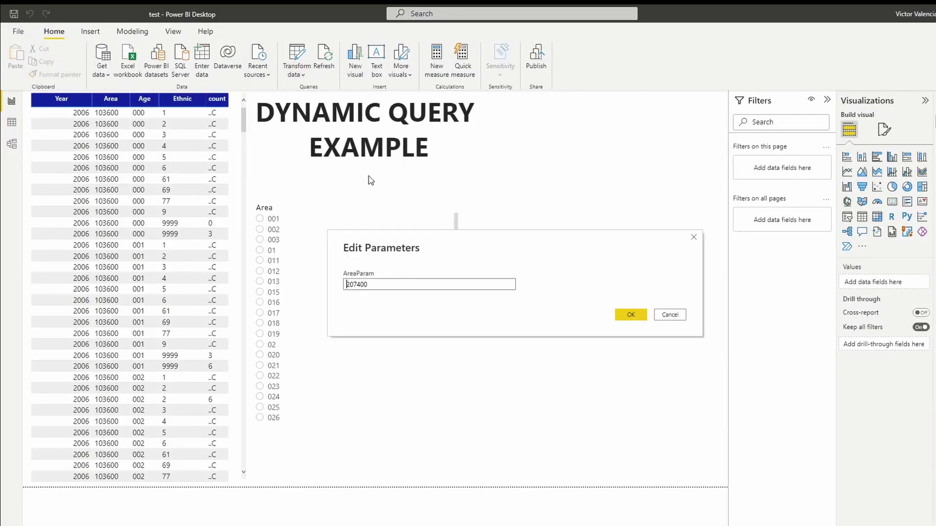
pyautogui.moveTo(387, 284); pyautogui.dragTo(316, 285)
pyautogui.click(630, 314)
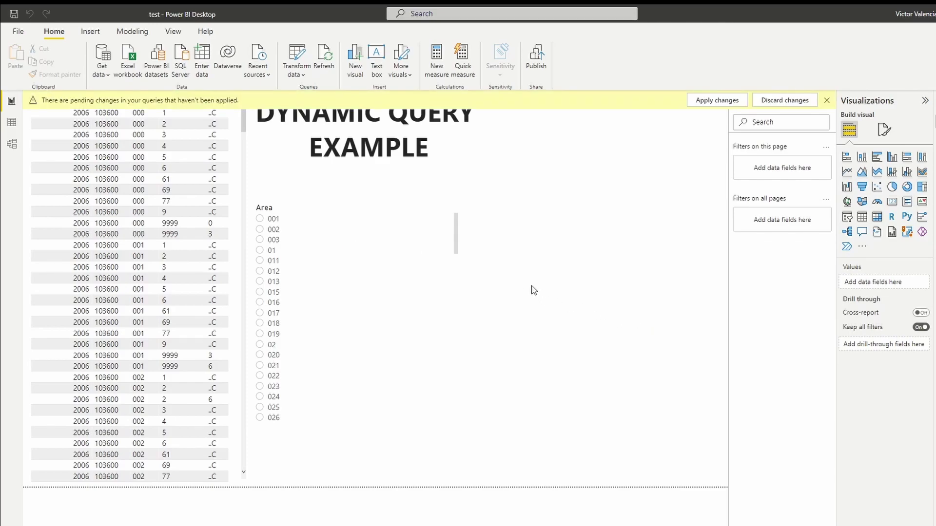
pyautogui.click(705, 101)
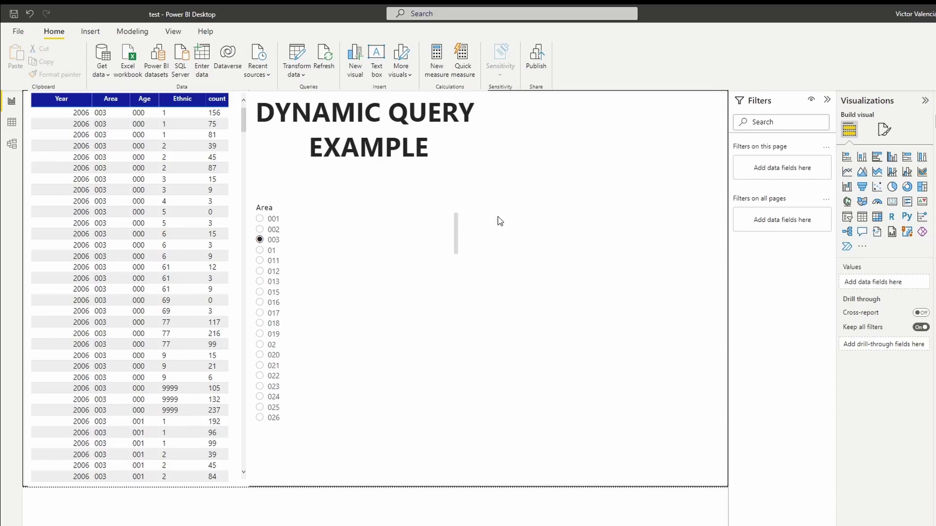
pyautogui.click(297, 74)
pyautogui.click(328, 127)
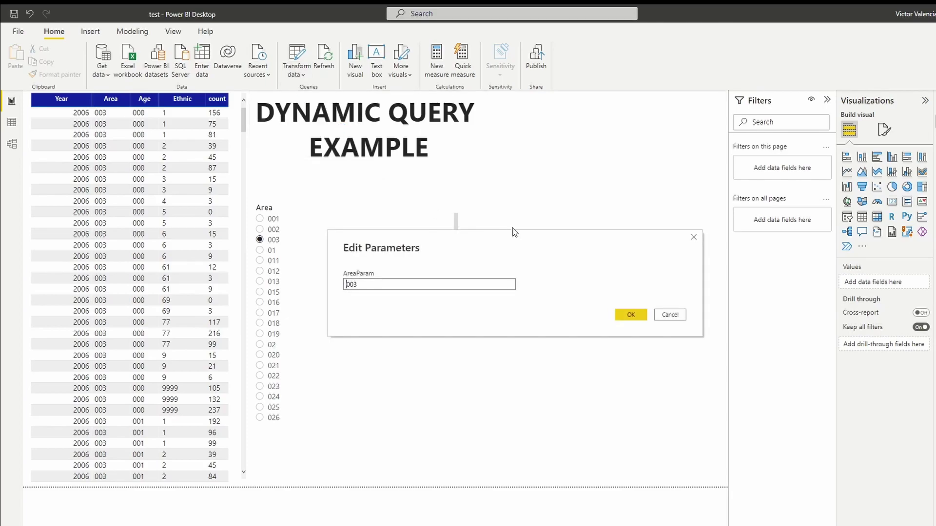
pyautogui.click(680, 316)
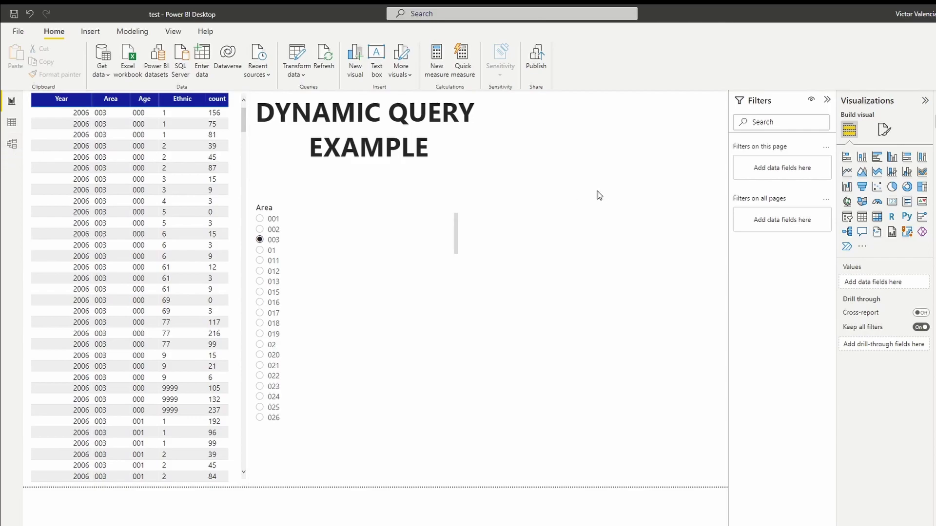
pyautogui.click(303, 78)
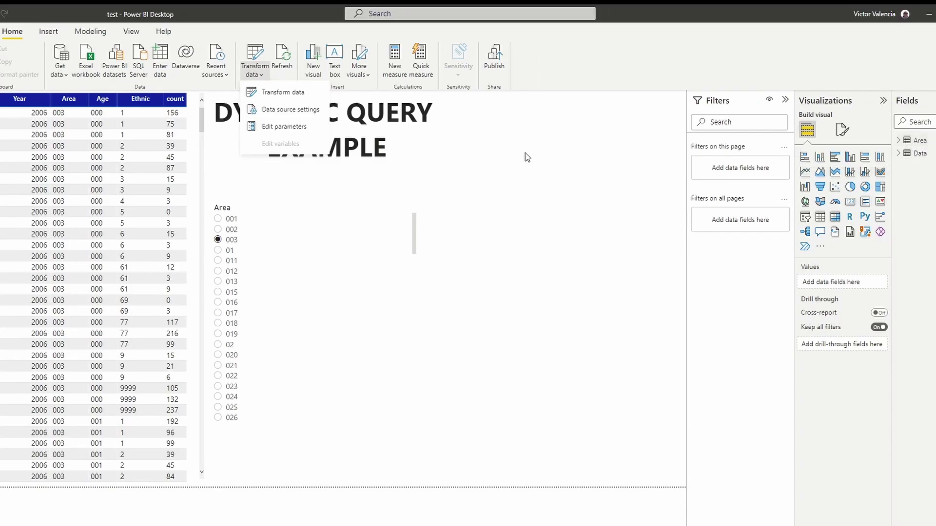
# Step: Filter the report with the Area slicer to 017, then to 100100
pyautogui.click(483, 219)
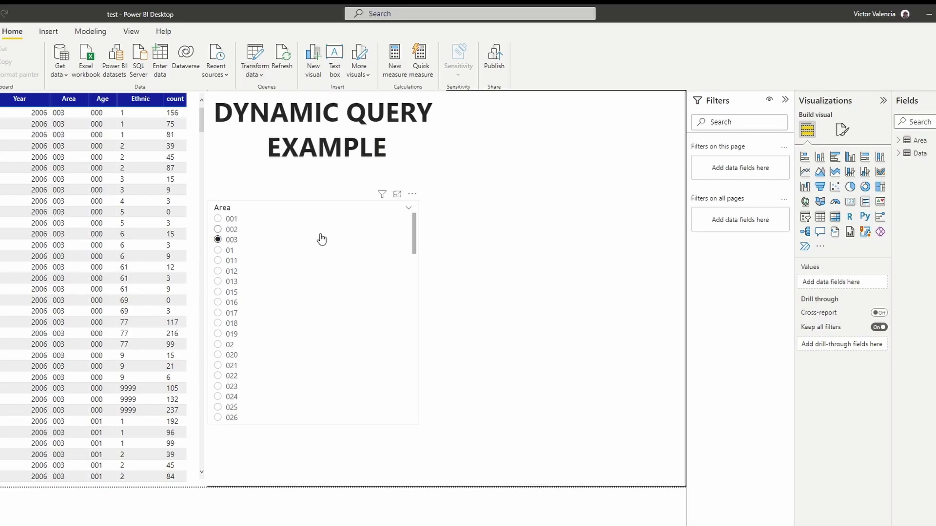
pyautogui.click(231, 314)
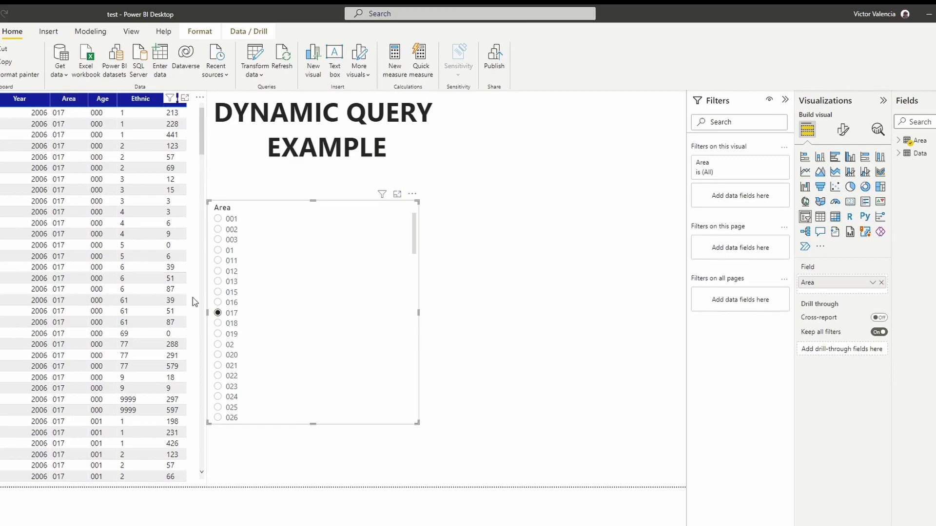
pyautogui.scroll(-5, 307, 312)
pyautogui.click(251, 299)
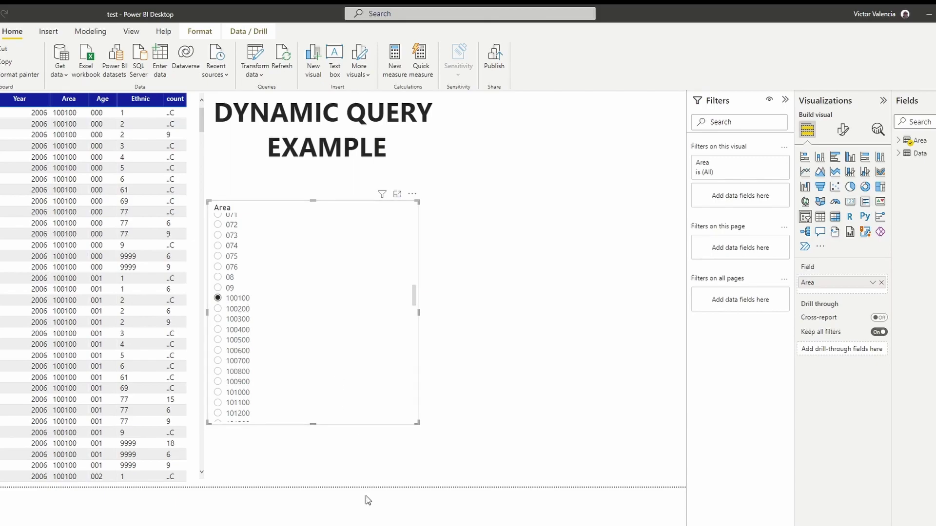
# Step: In SQL Server Management Studio, review the unfiltered CensusData query and the Area-filtered three-line query
pyautogui.moveTo(368, 499)
pyautogui.click(341, 505)
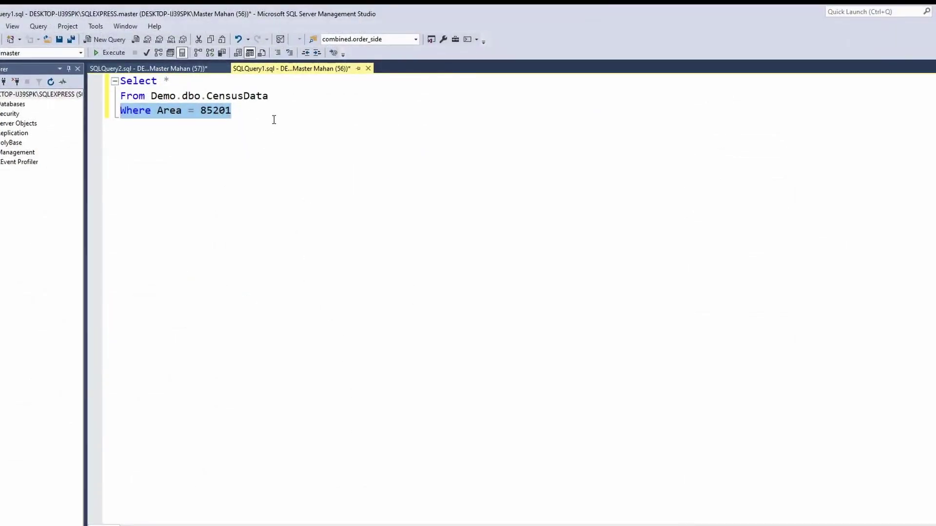
pyautogui.click(171, 69)
pyautogui.click(268, 149)
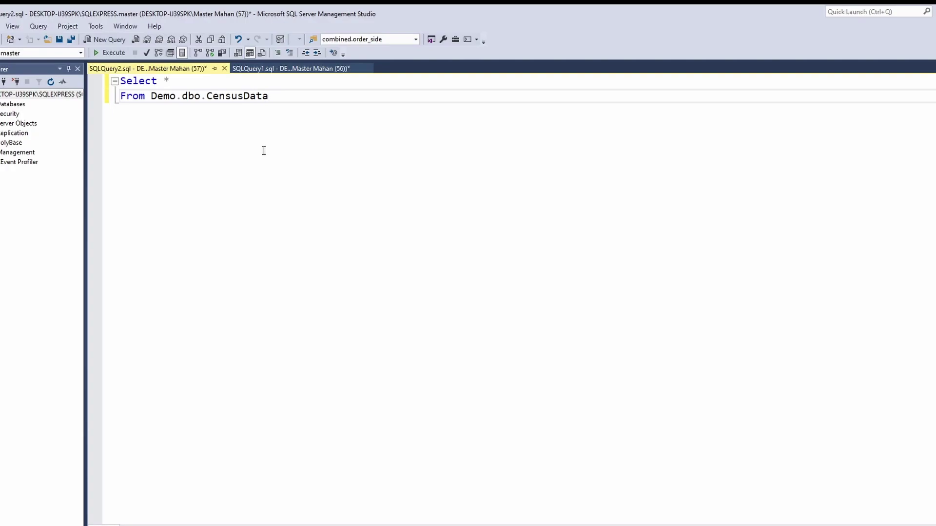
pyautogui.moveTo(294, 100); pyautogui.dragTo(102, 79)
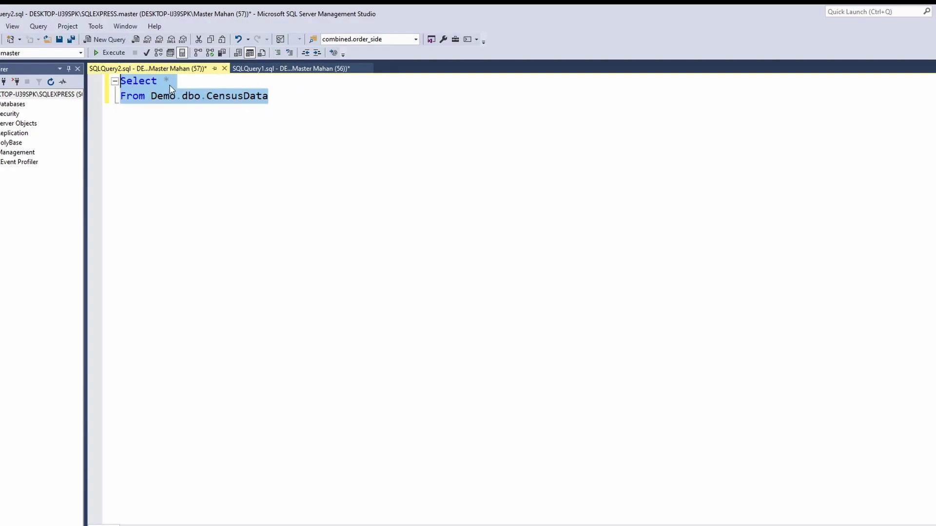
pyautogui.click(279, 69)
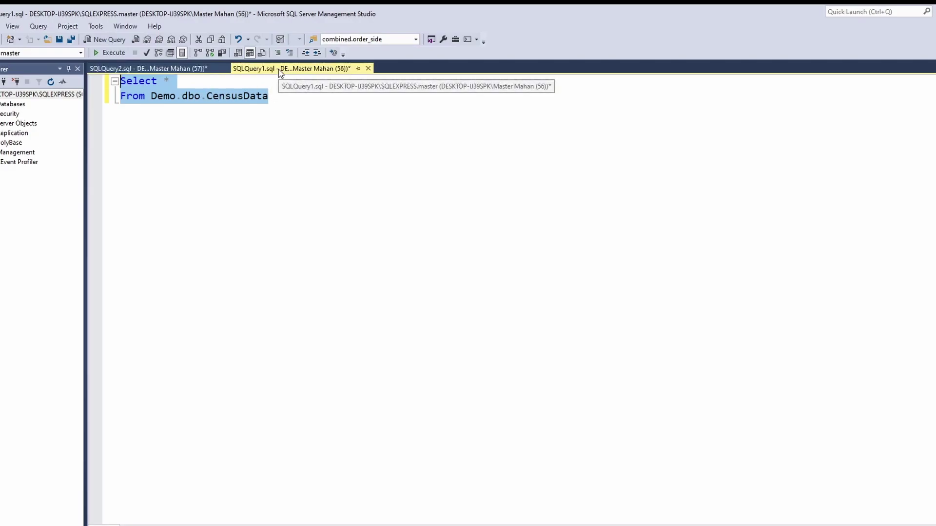
pyautogui.click(240, 114)
pyautogui.moveTo(241, 114); pyautogui.dragTo(104, 77)
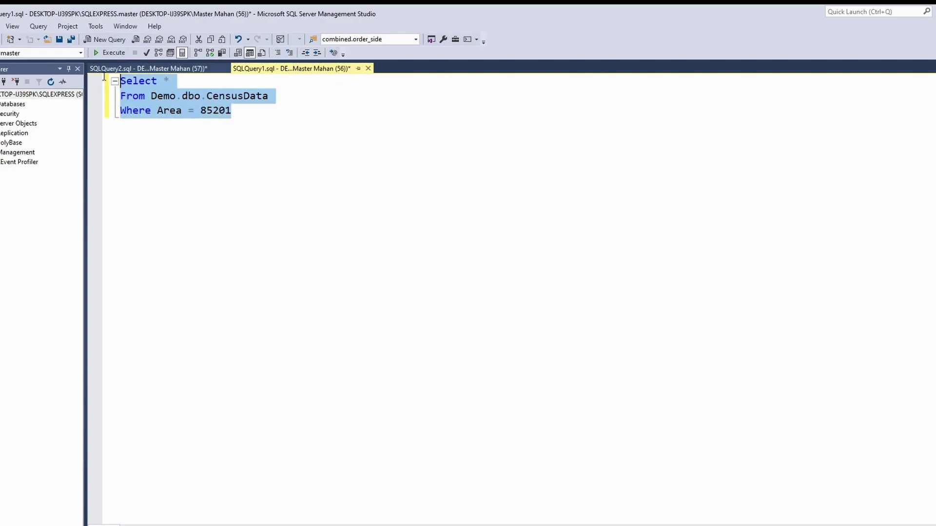
# Step: Replace the Where clause value 85201 with <Parameter>
pyautogui.doubleClick(219, 112)
pyautogui.write('<>')
pyautogui.press('Left')
pyautogui.write('Parameter')
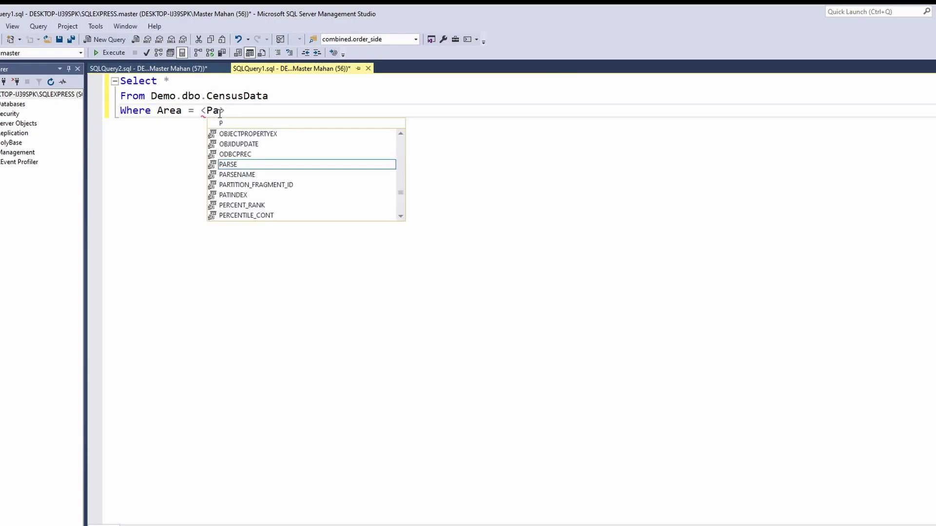
pyautogui.press('Escape')
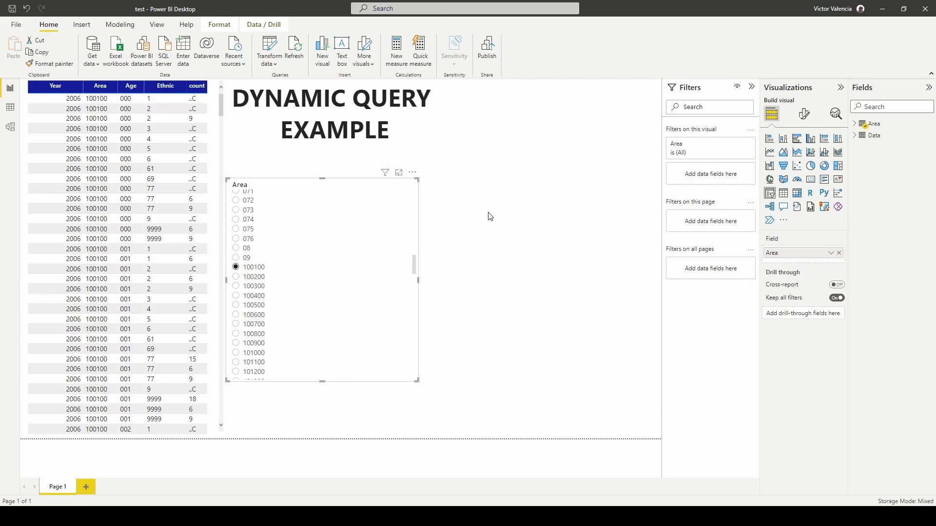
# Step: Filter the report to area 102500 in the Area slicer
pyautogui.click(486, 193)
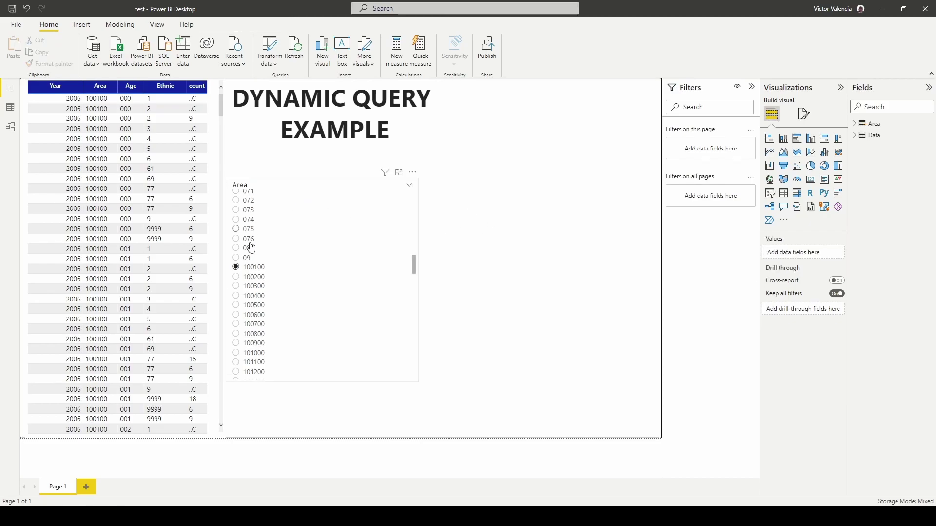
pyautogui.scroll(-2, 271, 273)
pyautogui.scroll(-3, 271, 273)
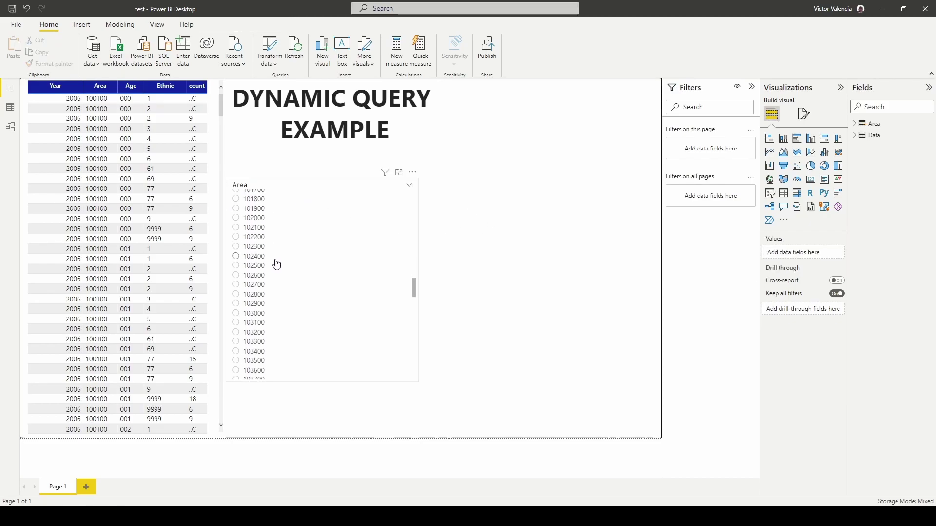
pyautogui.click(262, 247)
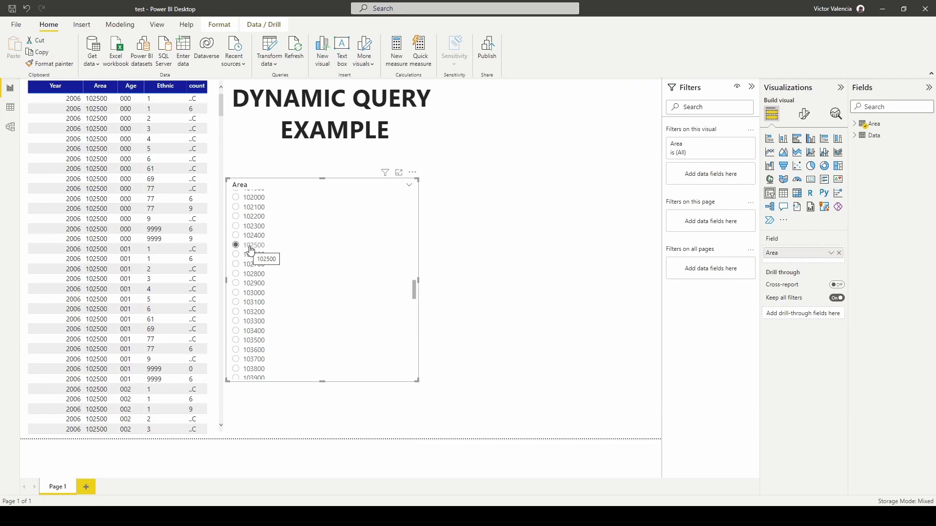
# Step: In Model view, set the Area table's Area field's Bind to parameter property to AreaParam
pyautogui.click(10, 128)
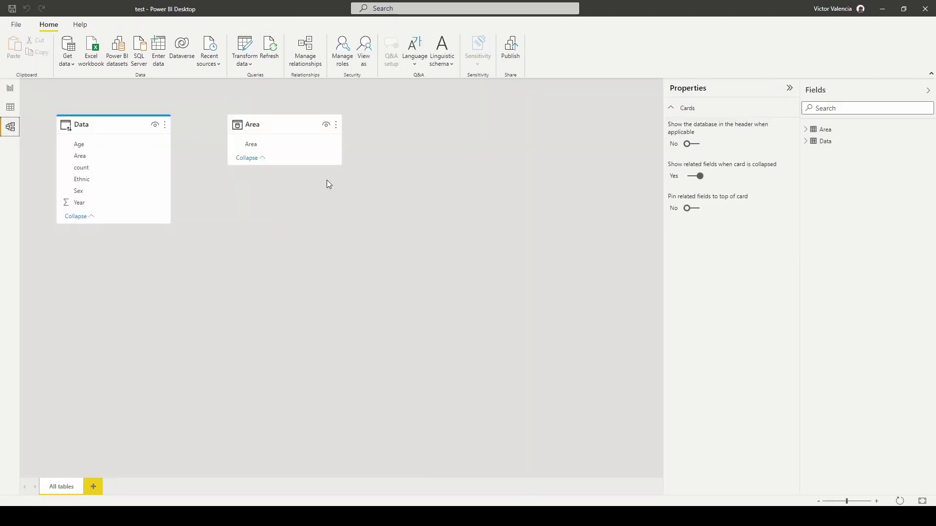
pyautogui.click(805, 129)
pyautogui.click(844, 146)
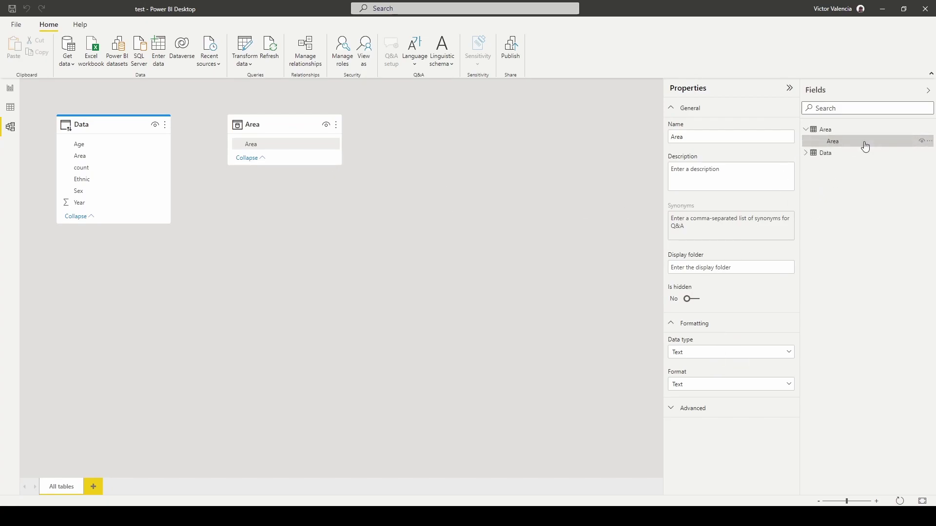
pyautogui.click(677, 412)
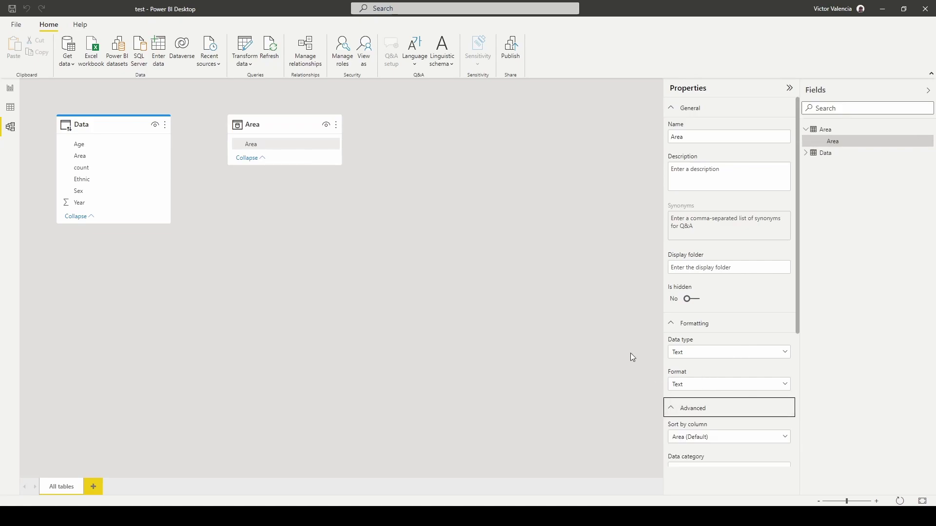
pyautogui.scroll(-5, 748, 418)
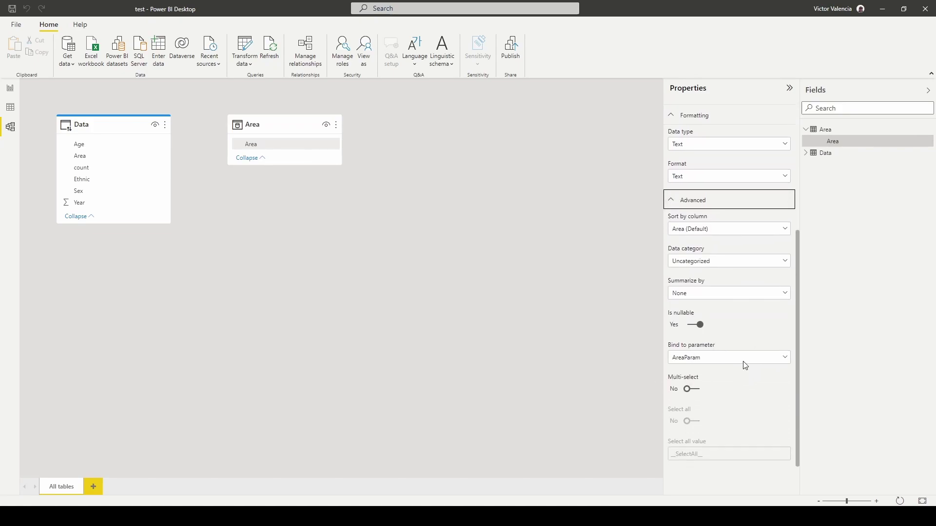
pyautogui.click(709, 356)
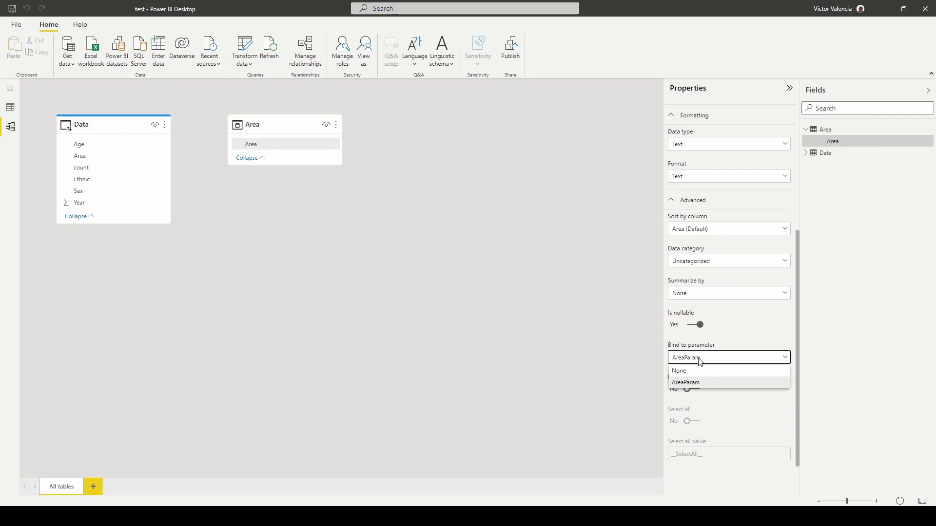
pyautogui.press('Escape')
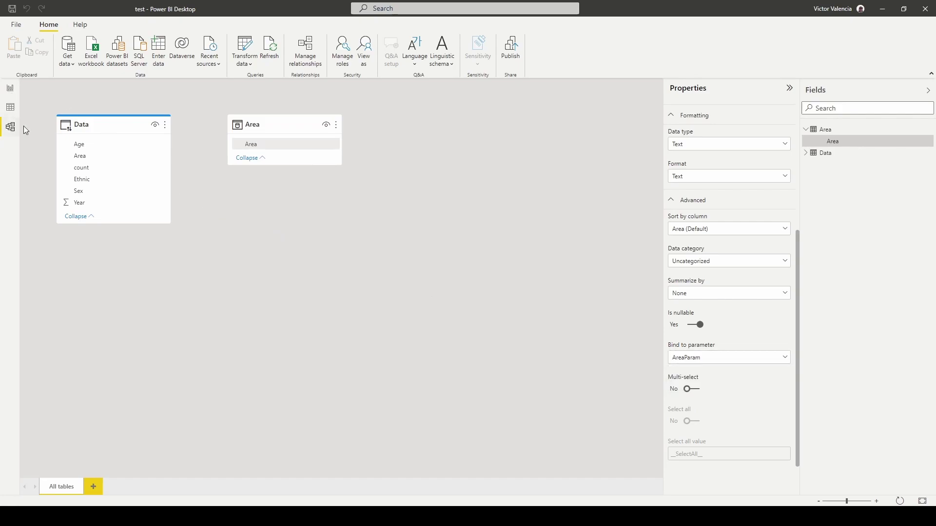
pyautogui.click(602, 334)
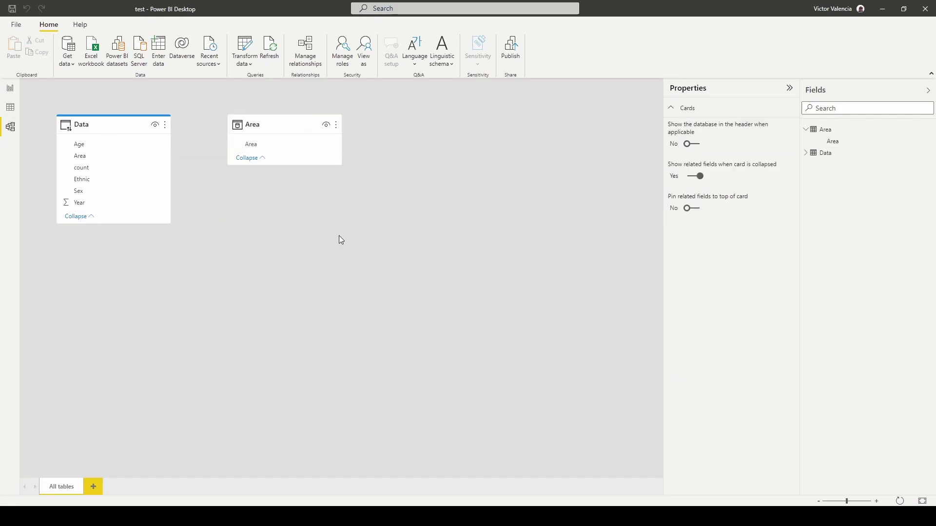
# Step: Back on the report page, choose area 102900 in the Area slicer and expand the Area fields
pyautogui.click(10, 88)
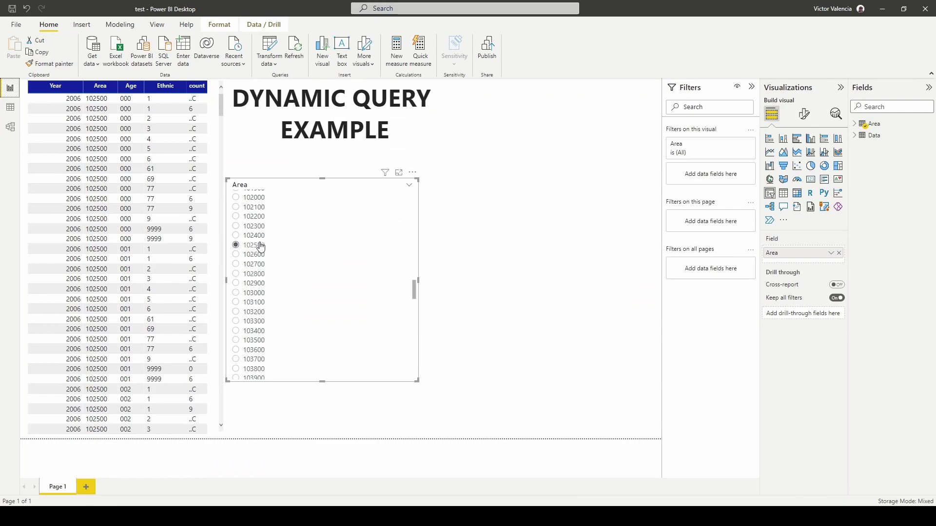
pyautogui.click(253, 283)
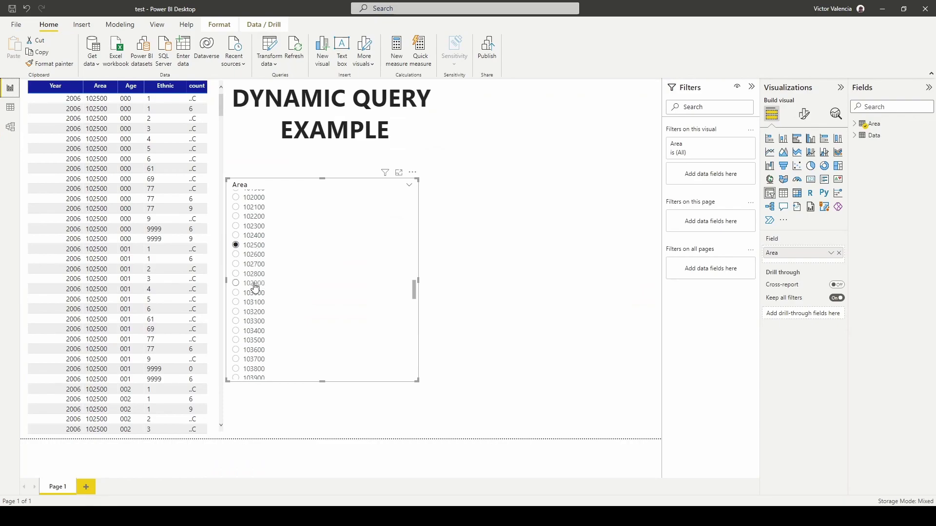
pyautogui.click(853, 125)
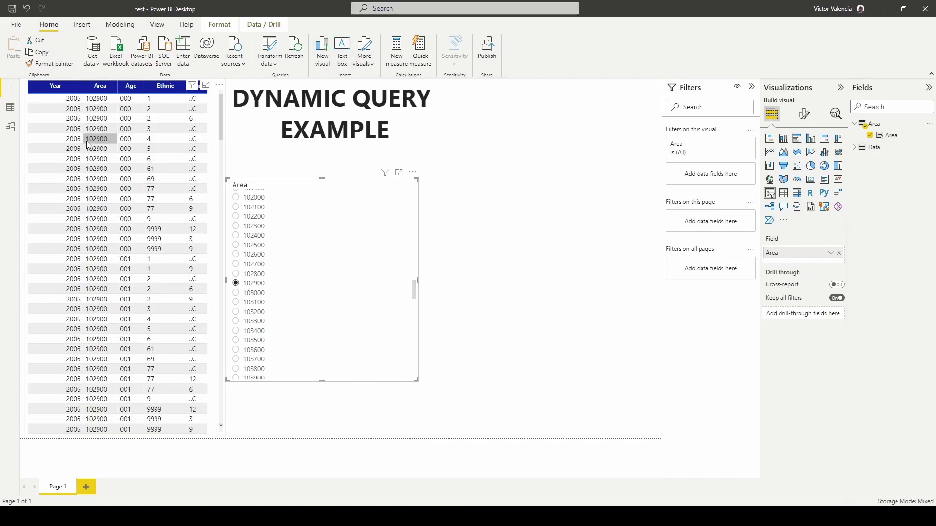
pyautogui.click(275, 63)
# Step: Open the Data query's M code, highlight its SQL string, and close the editor unchanged
pyautogui.click(295, 76)
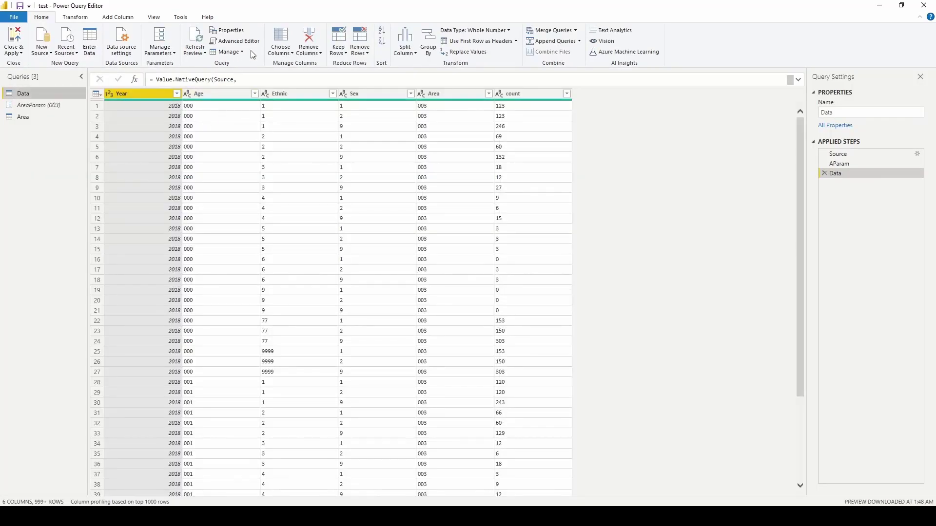
pyautogui.click(236, 41)
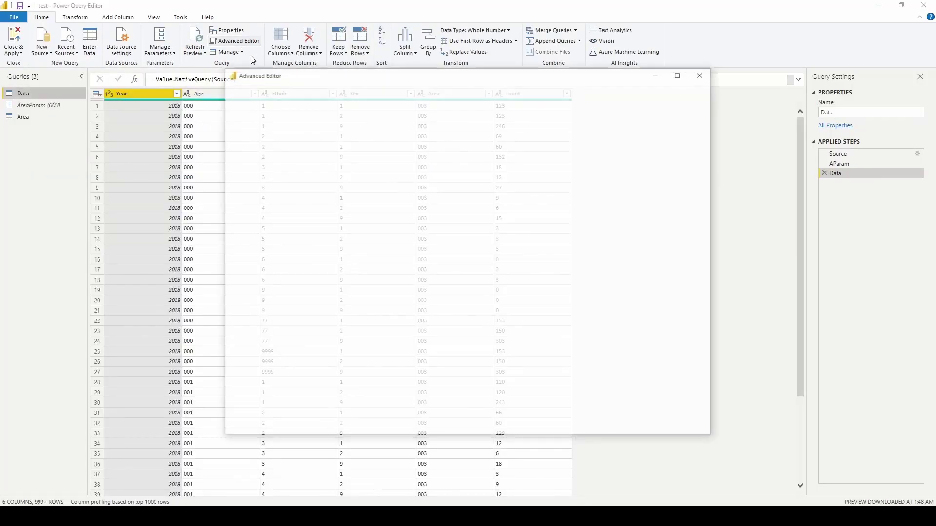
pyautogui.click(293, 179)
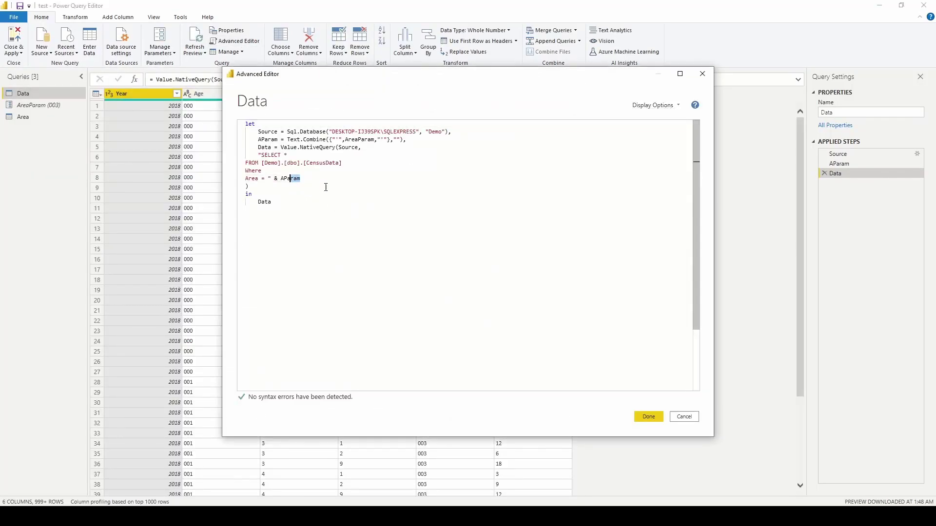
pyautogui.moveTo(323, 185); pyautogui.dragTo(252, 155)
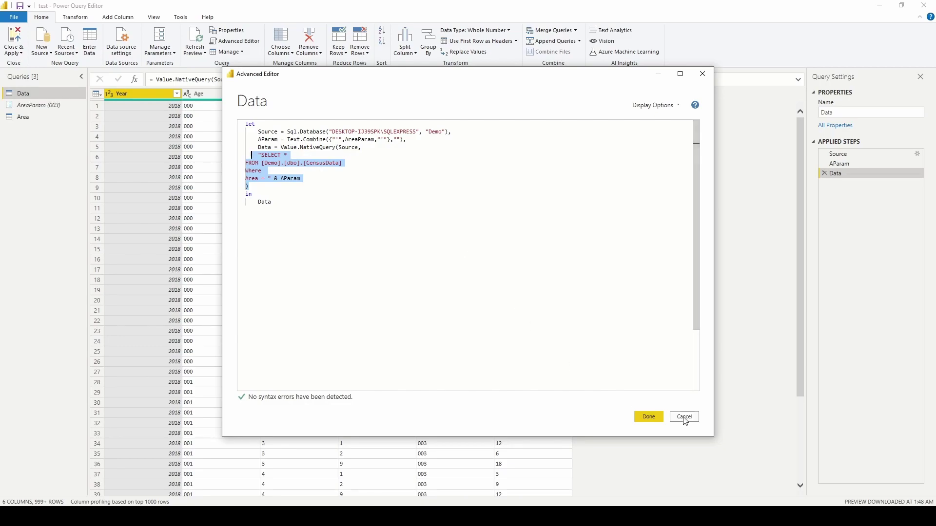
pyautogui.click(648, 417)
# Step: Display the Data step's native query, SELECT * FROM Demo.dbo.CensusData where Area = '003', and select it
pyautogui.rightClick(834, 173)
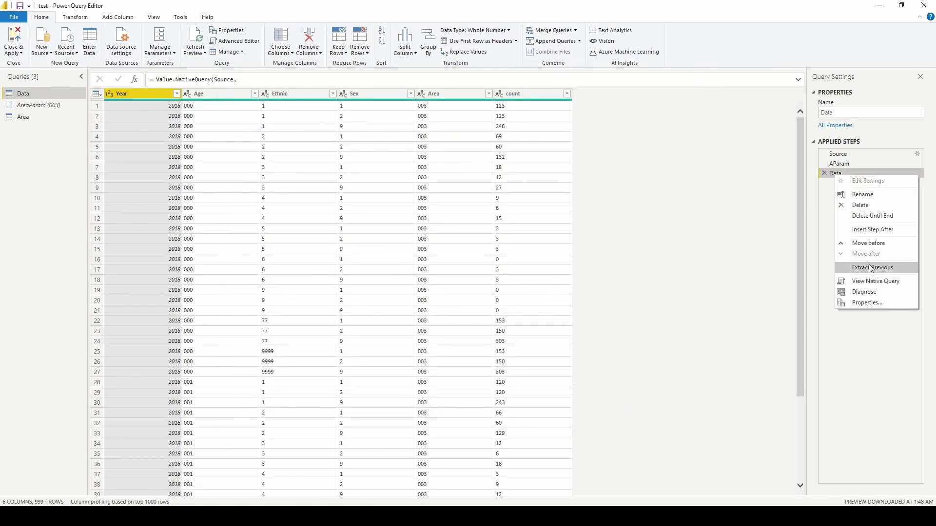
pyautogui.click(875, 281)
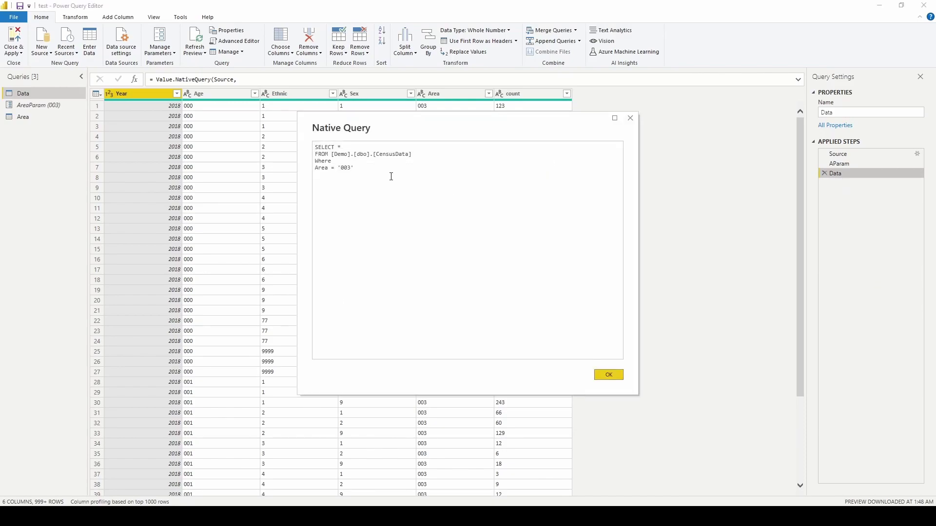
pyautogui.moveTo(390, 177); pyautogui.dragTo(305, 147)
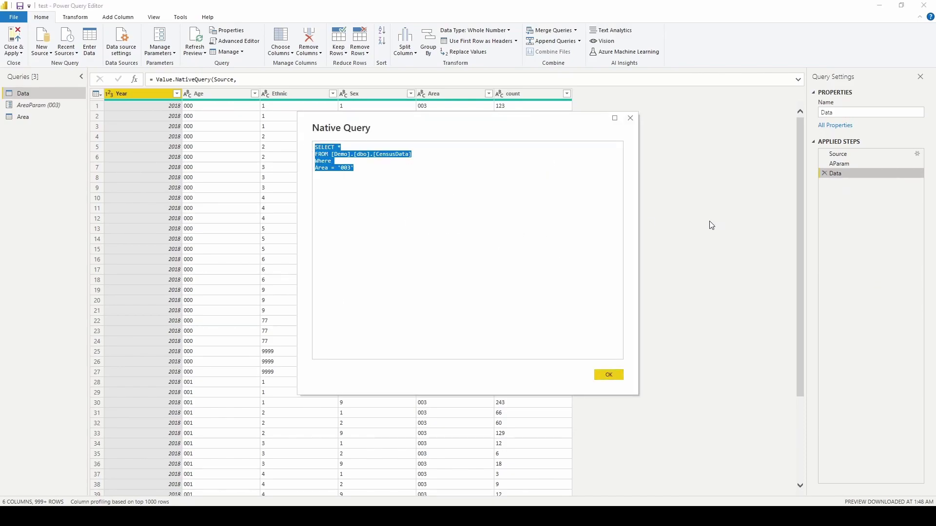
pyautogui.click(630, 118)
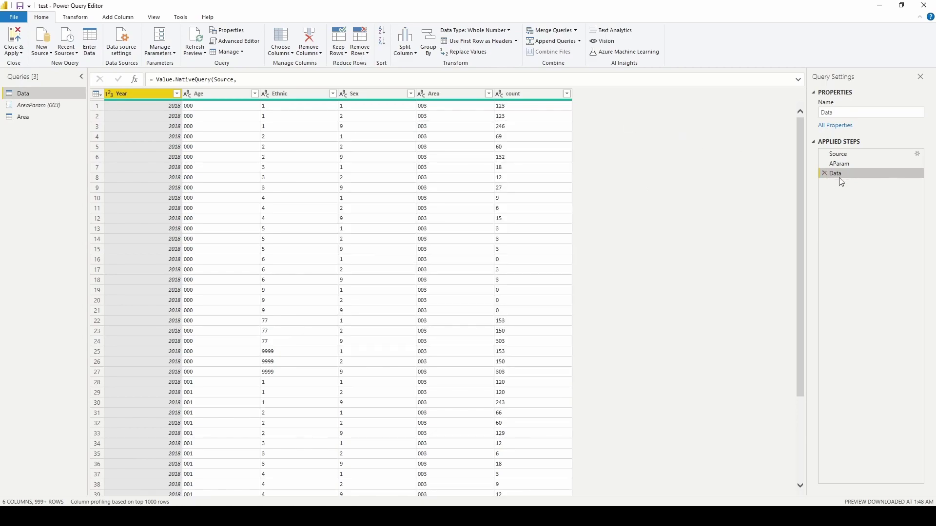
pyautogui.rightClick(839, 175)
pyautogui.click(881, 283)
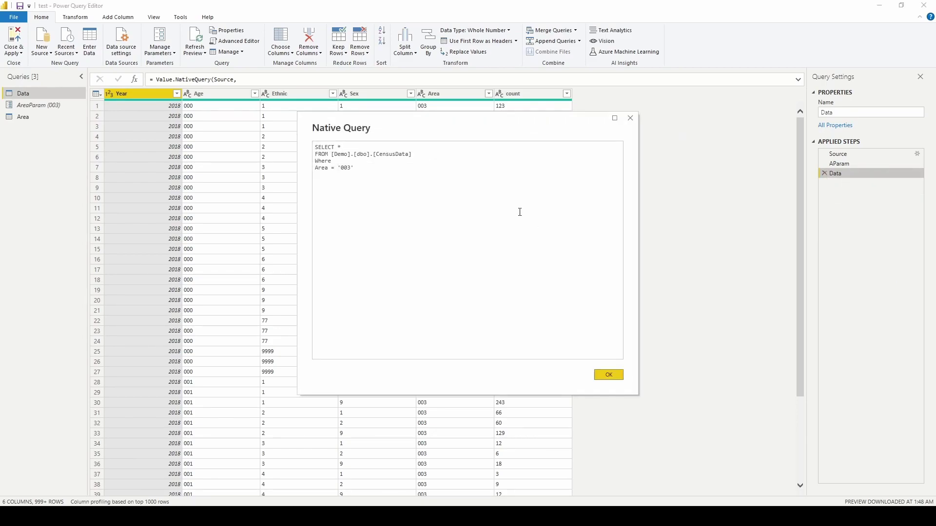
pyautogui.moveTo(392, 184); pyautogui.dragTo(299, 149)
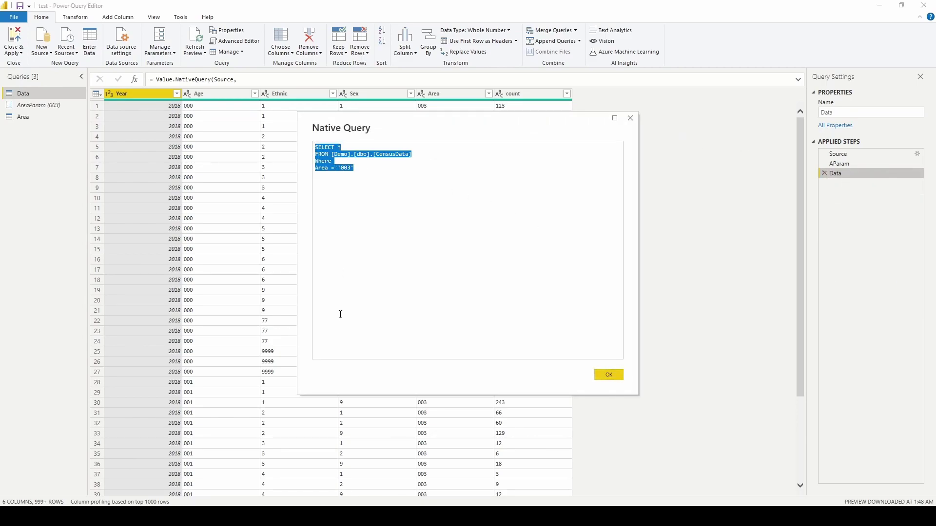